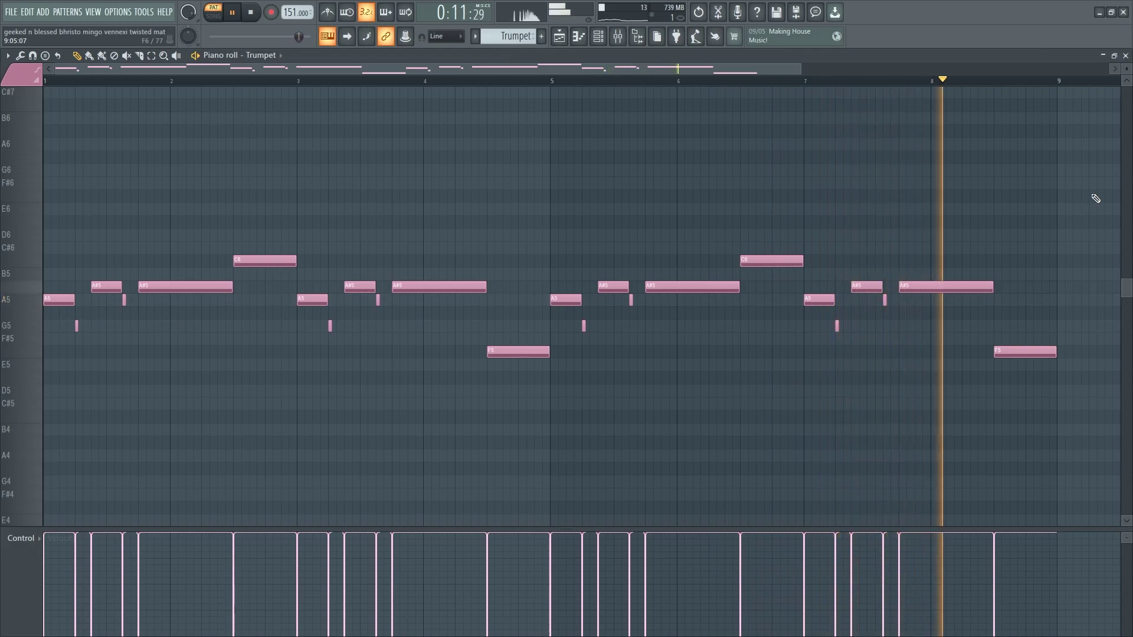
Stop the Trumpet playback and play the Lead pattern with its notes shown in the piano roll
{"action": "key", "text": "space"}
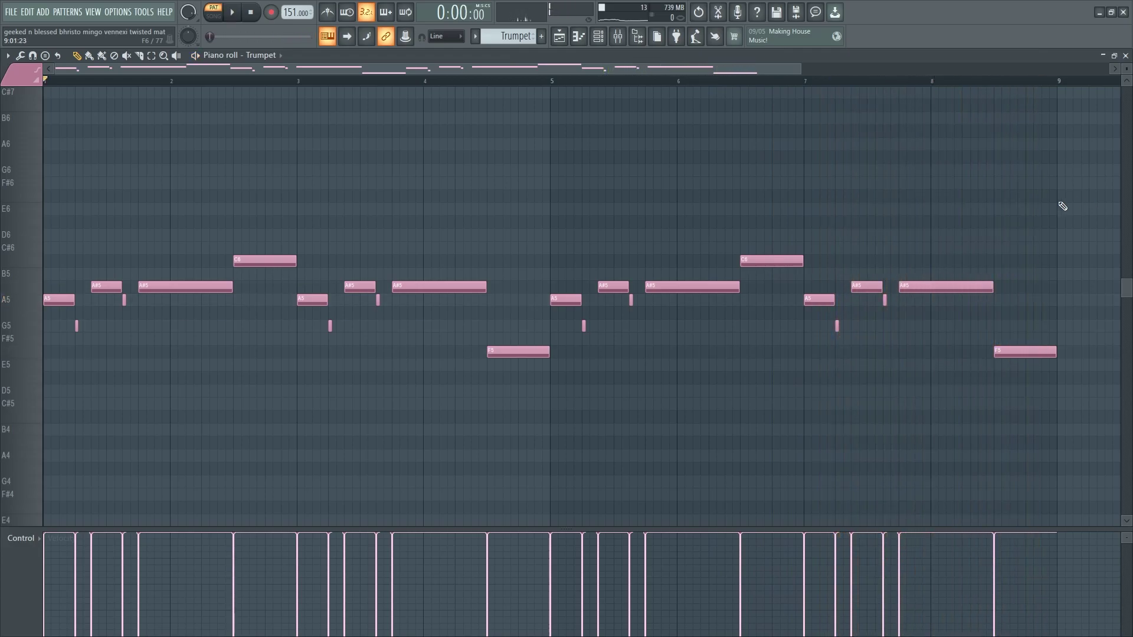
{"action": "scroll", "coordinate": [511, 40], "scroll_direction": "down", "scroll_amount": 1}
{"action": "scroll", "coordinate": [258, 59], "scroll_direction": "down", "scroll_amount": 1}
{"action": "scroll", "coordinate": [1071, 325], "scroll_direction": "up", "scroll_amount": 3}
{"action": "key", "text": "space"}
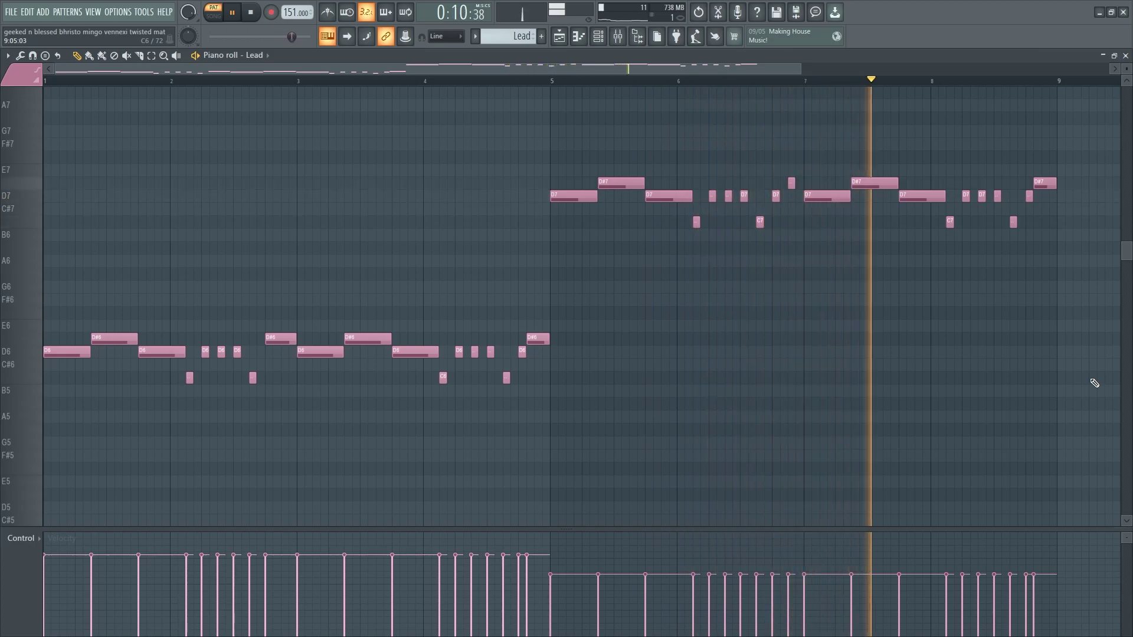
Stop the Lead playback and show the Lead 2 pattern with its own channel's notes in the piano roll
{"action": "key", "text": "space"}
{"action": "scroll", "coordinate": [503, 36], "scroll_direction": "down", "scroll_amount": 1}
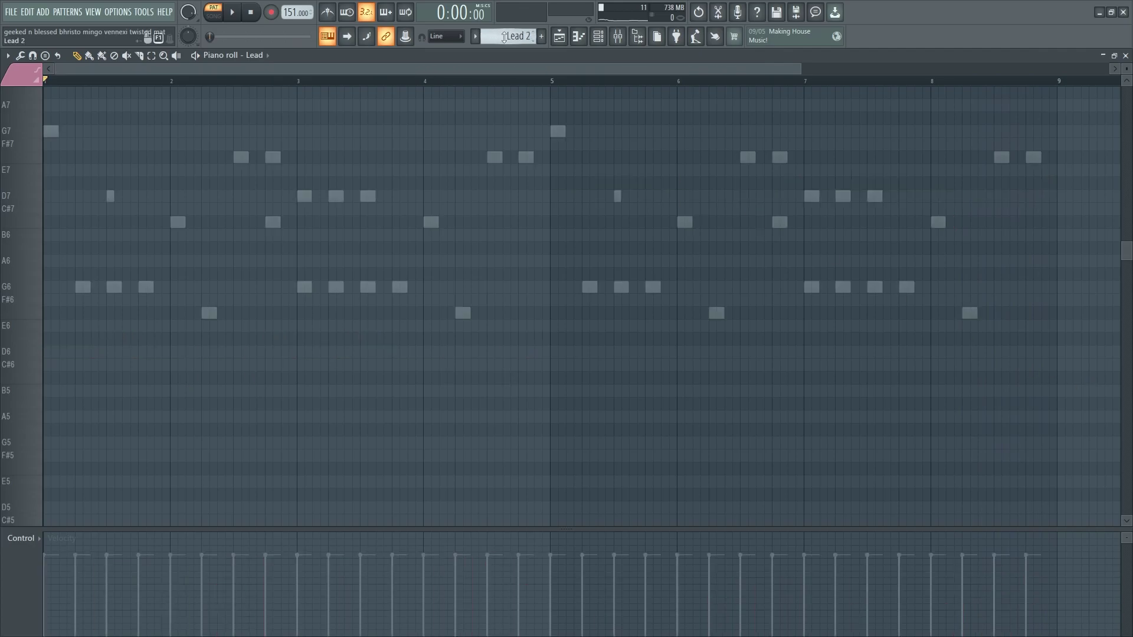
{"action": "scroll", "coordinate": [254, 60], "scroll_direction": "down", "scroll_amount": 1}
{"action": "scroll", "coordinate": [1070, 314], "scroll_direction": "up", "scroll_amount": 1}
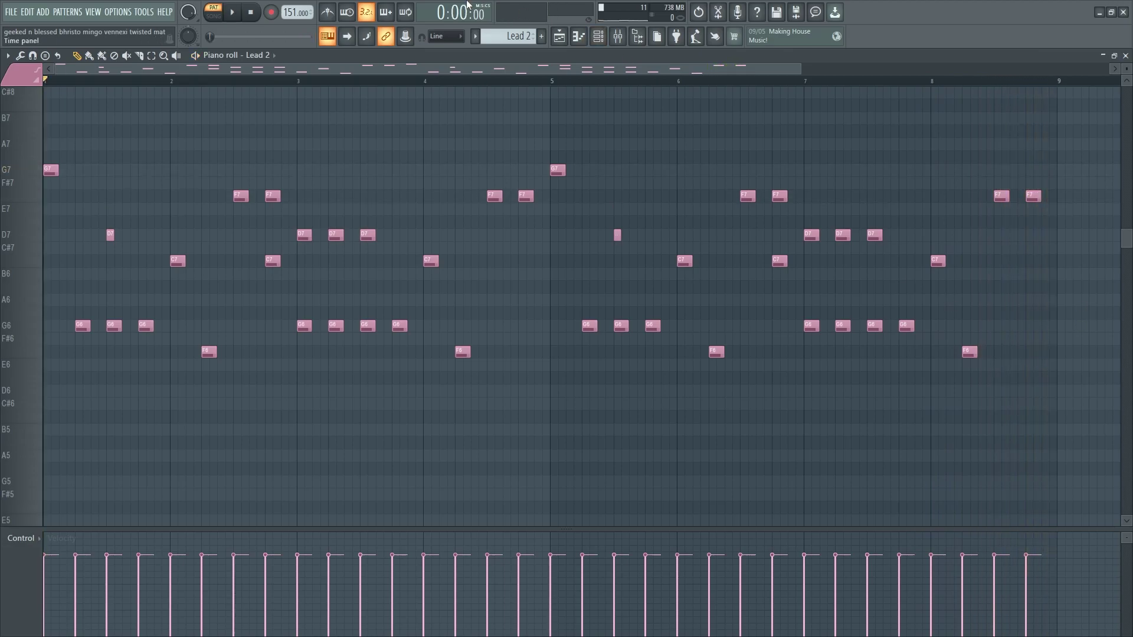
Switch to the Pad pattern and channel to review its full range of notes in the piano roll
{"action": "scroll", "coordinate": [506, 38], "scroll_direction": "down", "scroll_amount": 1}
{"action": "scroll", "coordinate": [267, 58], "scroll_direction": "down", "scroll_amount": 1}
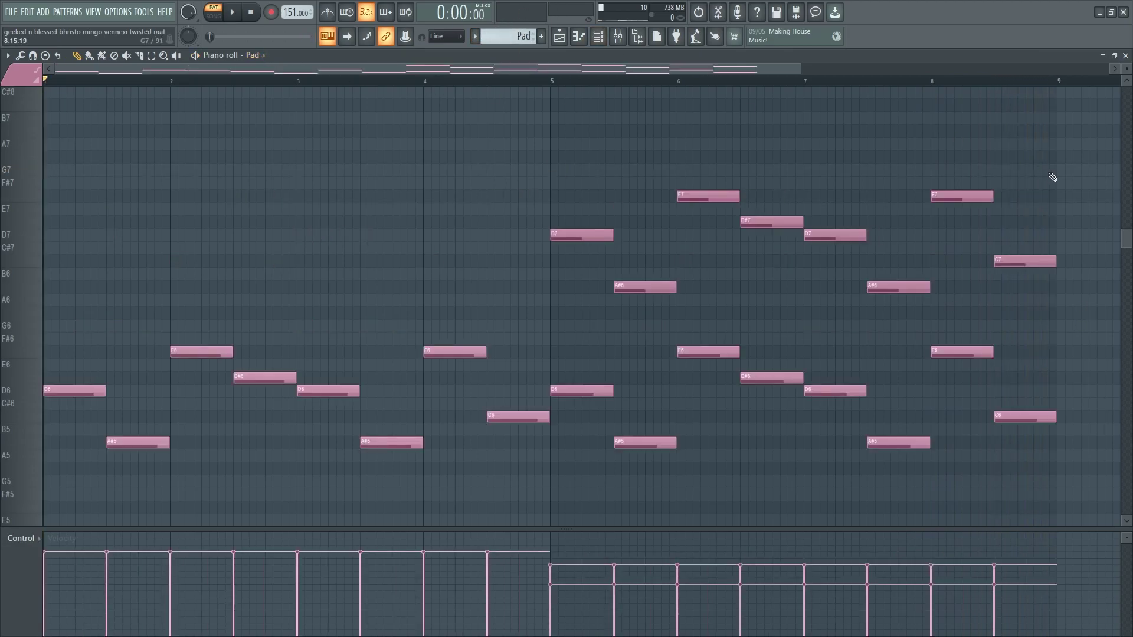
{"action": "scroll", "coordinate": [1051, 177], "scroll_direction": "down", "scroll_amount": 1}
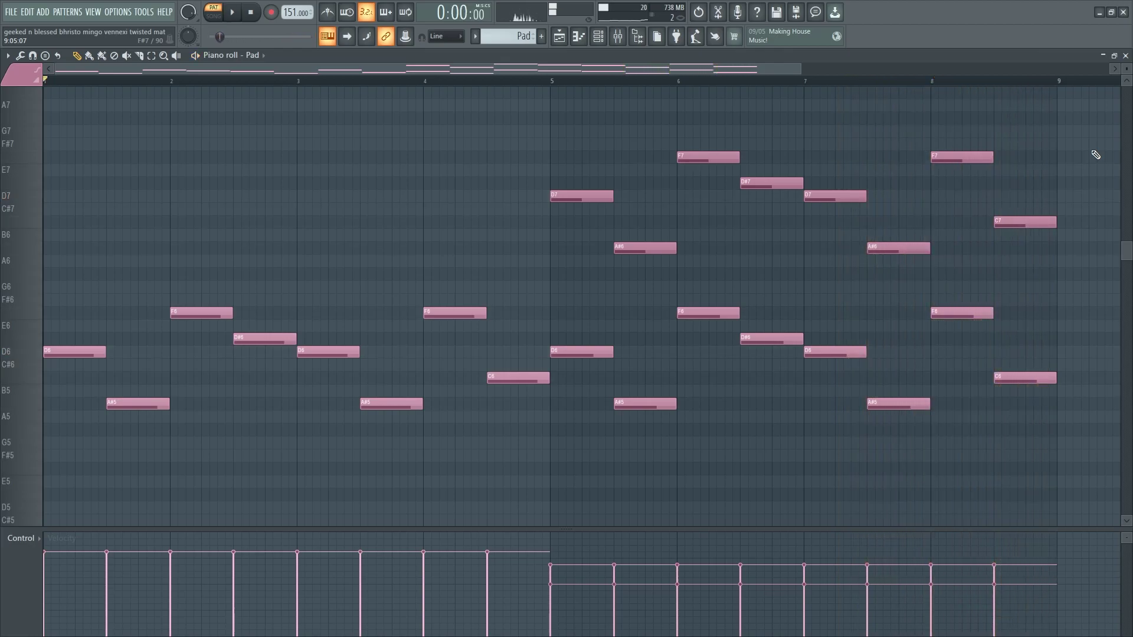
Bring the Lead 3 pattern's notes into view in the piano roll, play them and stop playback
{"action": "scroll", "coordinate": [509, 39], "scroll_direction": "down", "scroll_amount": 1}
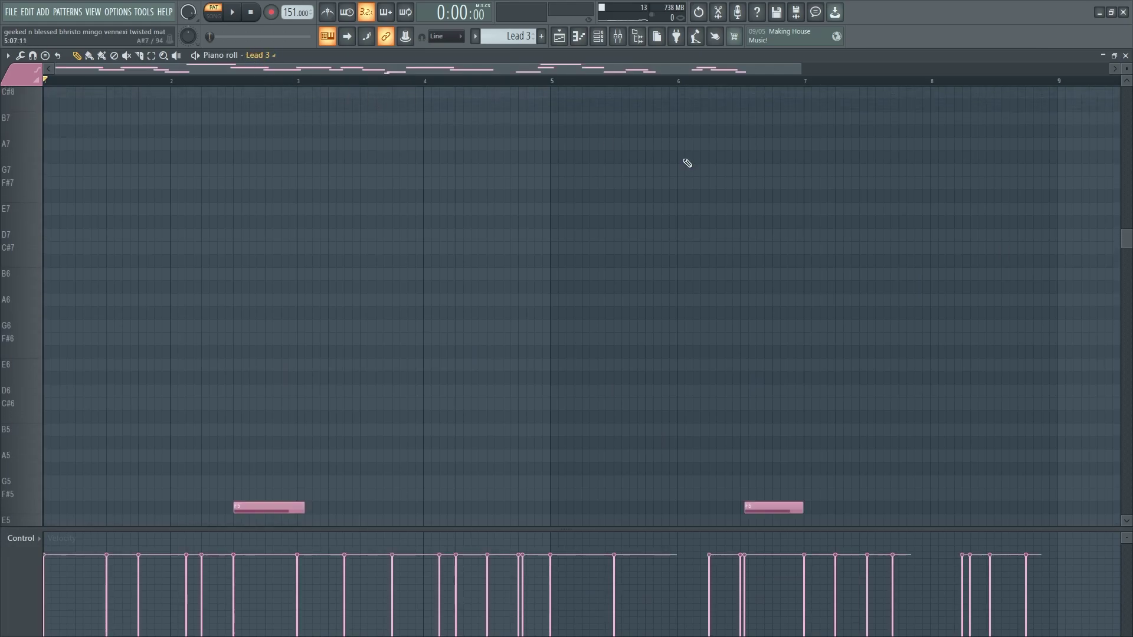
{"action": "scroll", "coordinate": [1099, 269], "scroll_direction": "up", "scroll_amount": 3}
{"action": "scroll", "coordinate": [1098, 274], "scroll_direction": "down", "scroll_amount": 1}
{"action": "scroll", "coordinate": [1098, 274], "scroll_direction": "up", "scroll_amount": 1}
{"action": "key", "text": "space"}
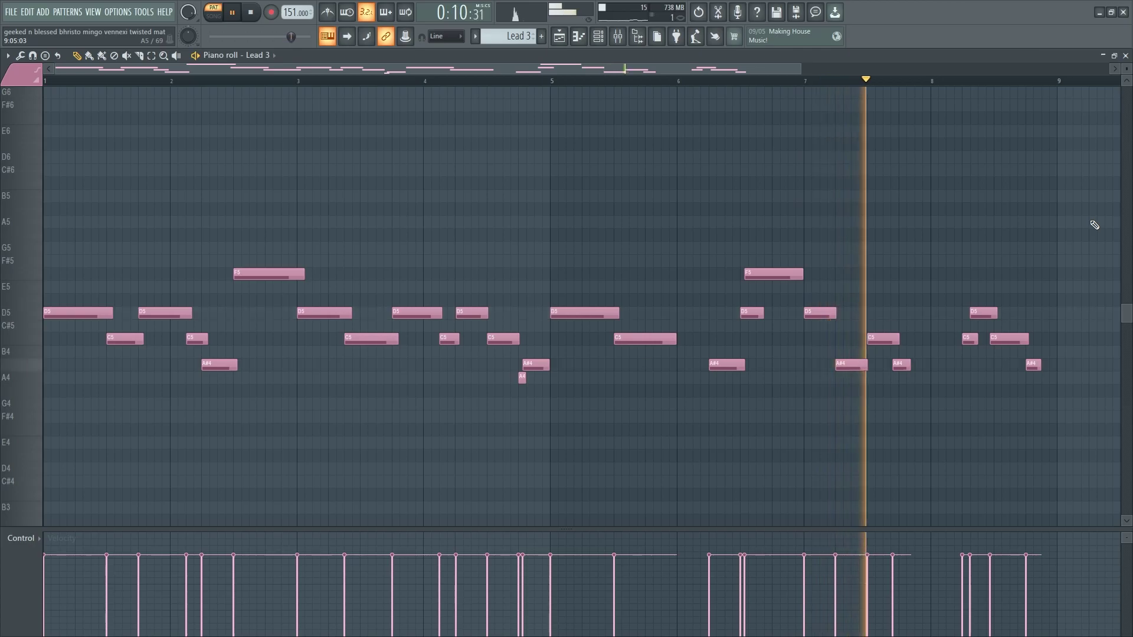
{"action": "key", "text": "space"}
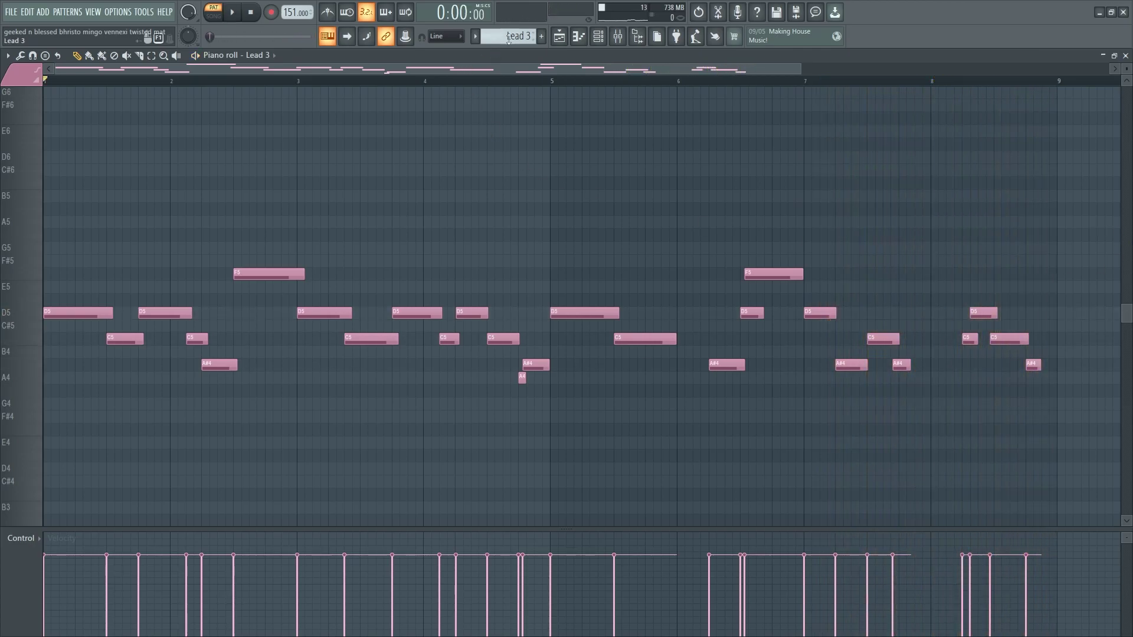
Play through the Pluck pattern in the piano roll, stop it and open the playlist to view the melody arrangement
{"action": "scroll", "coordinate": [509, 37], "scroll_direction": "down", "scroll_amount": 1}
{"action": "scroll", "coordinate": [255, 63], "scroll_direction": "down", "scroll_amount": 1}
{"action": "scroll", "coordinate": [1050, 363], "scroll_direction": "up", "scroll_amount": 4}
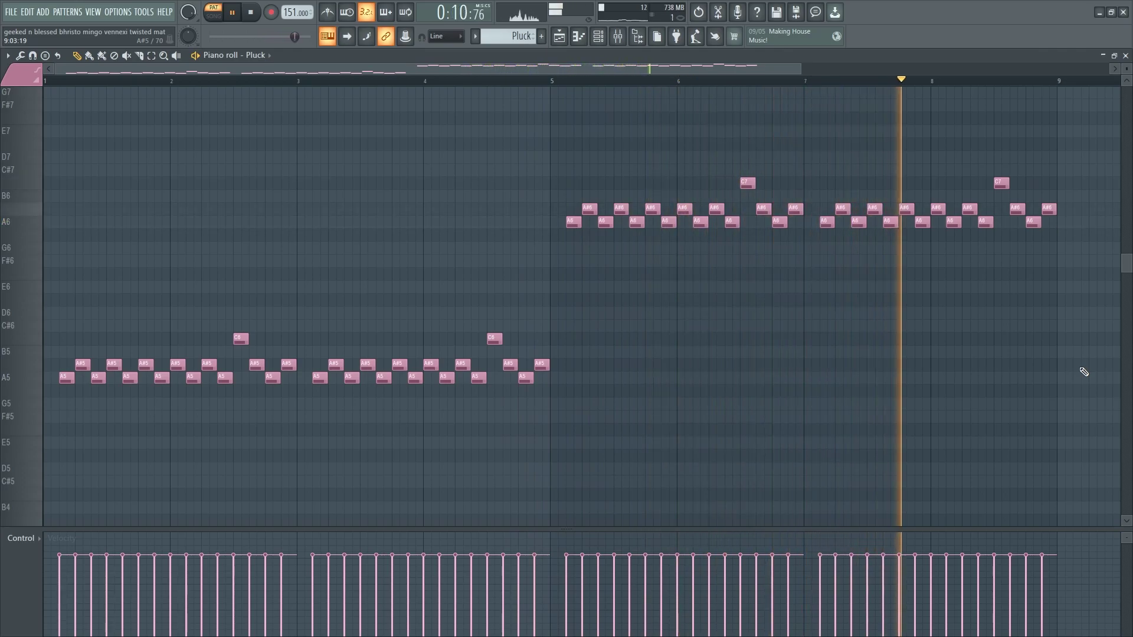
{"action": "key", "text": "space"}
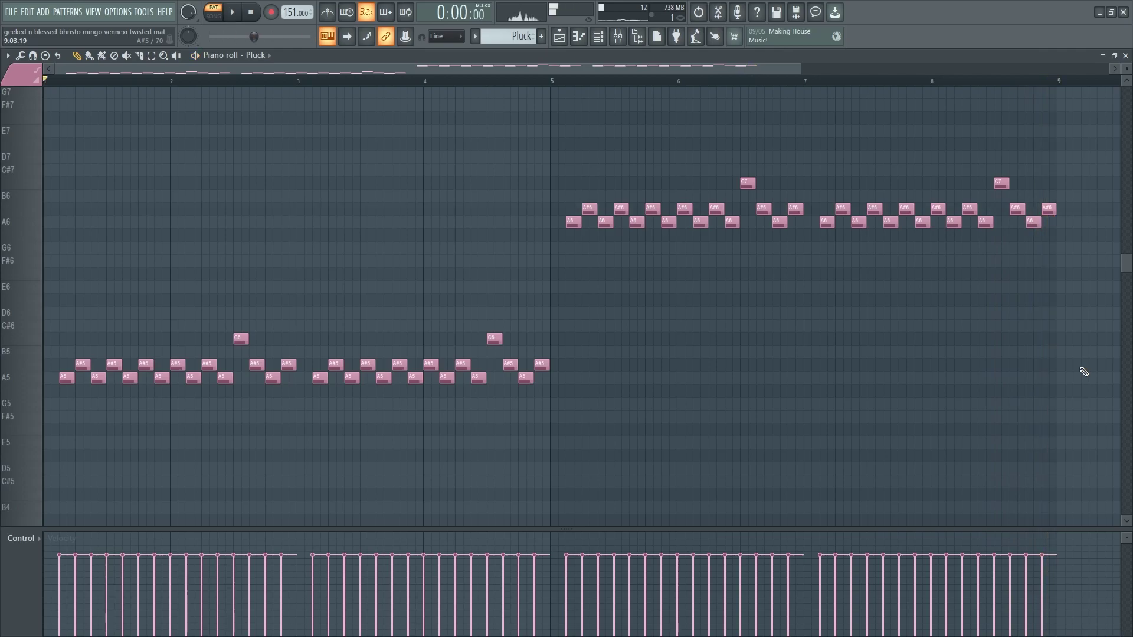
{"action": "left_click", "coordinate": [559, 36]}
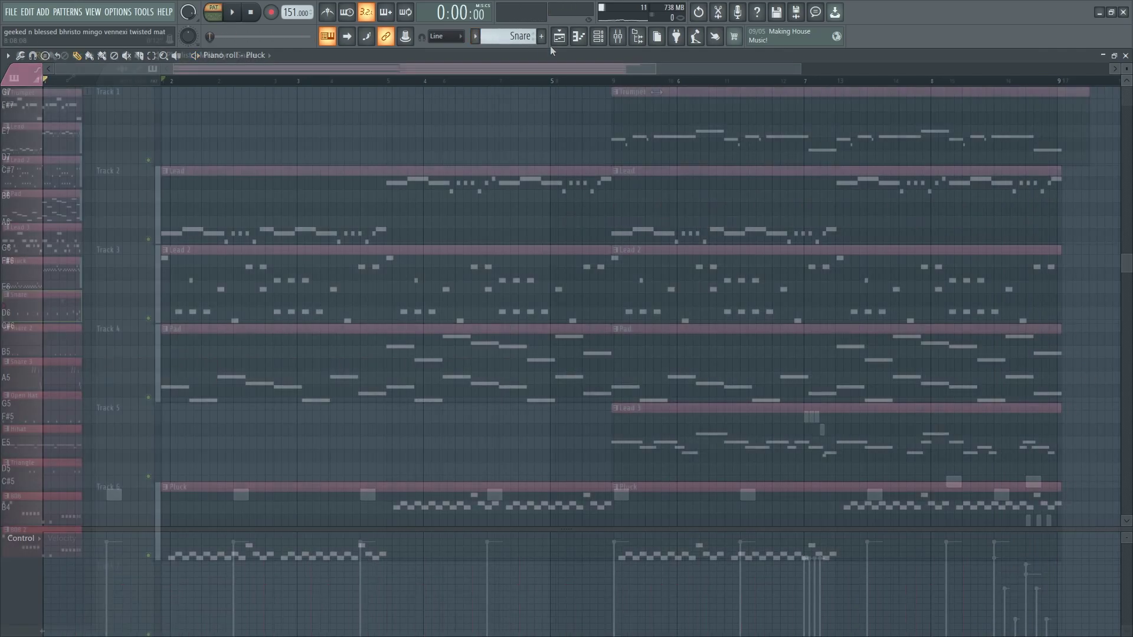
Play the Snare pattern, switch to the Snare 2 pattern and play it from the start, stopping when done
{"action": "key", "text": "space"}
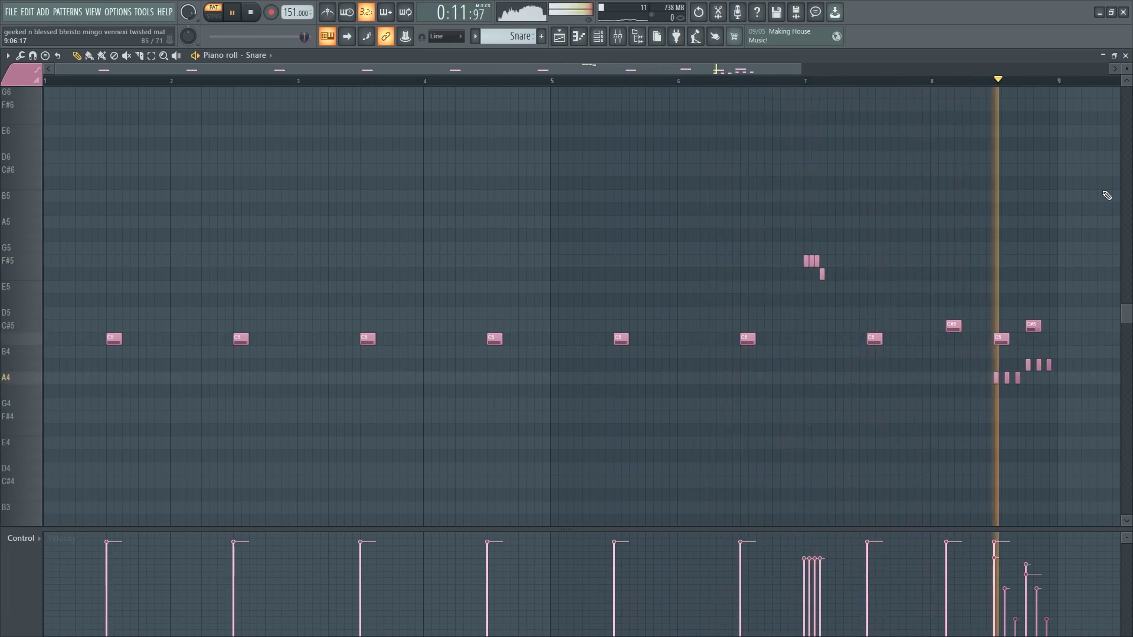
{"action": "key", "text": "space"}
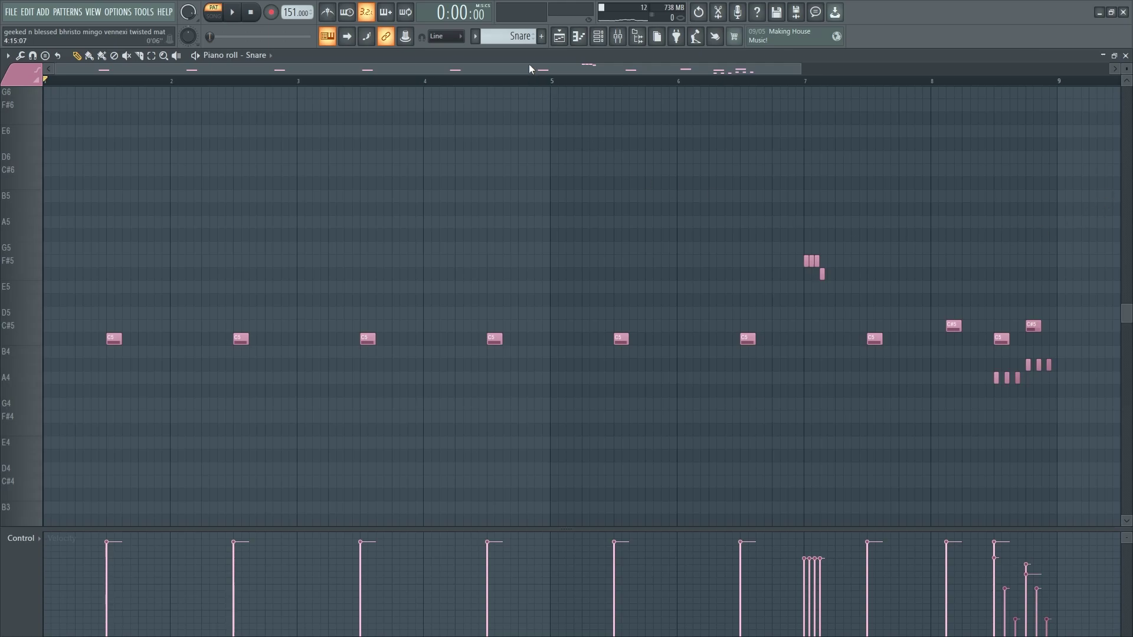
{"action": "scroll", "coordinate": [521, 34], "scroll_direction": "down", "scroll_amount": 1}
{"action": "key", "text": "space"}
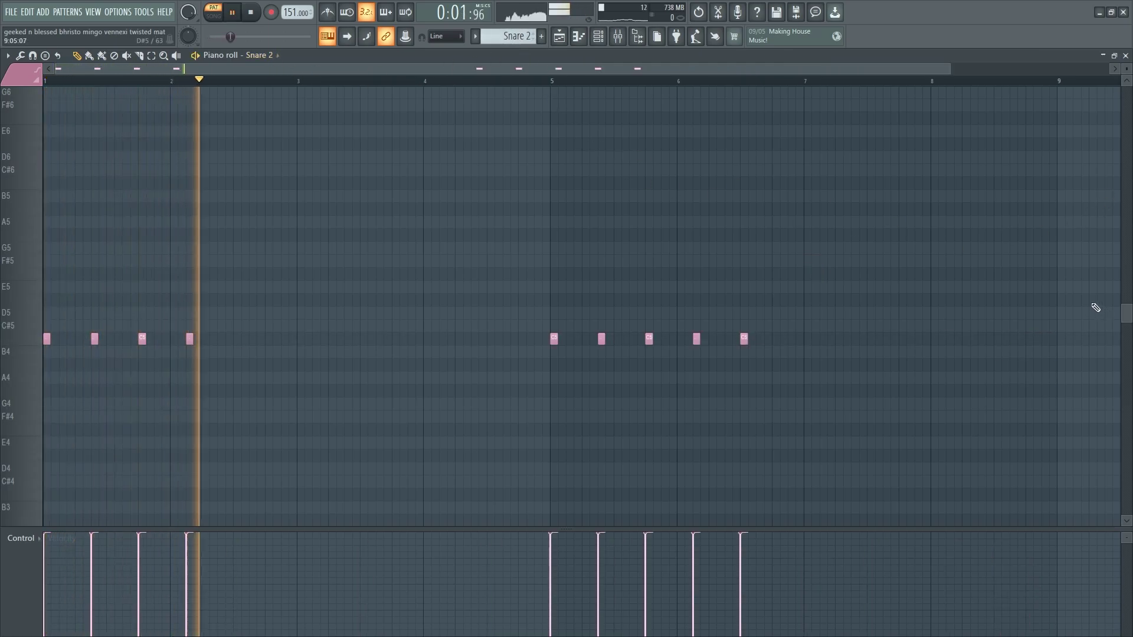
{"action": "key", "text": "space"}
{"action": "key", "text": "space"}
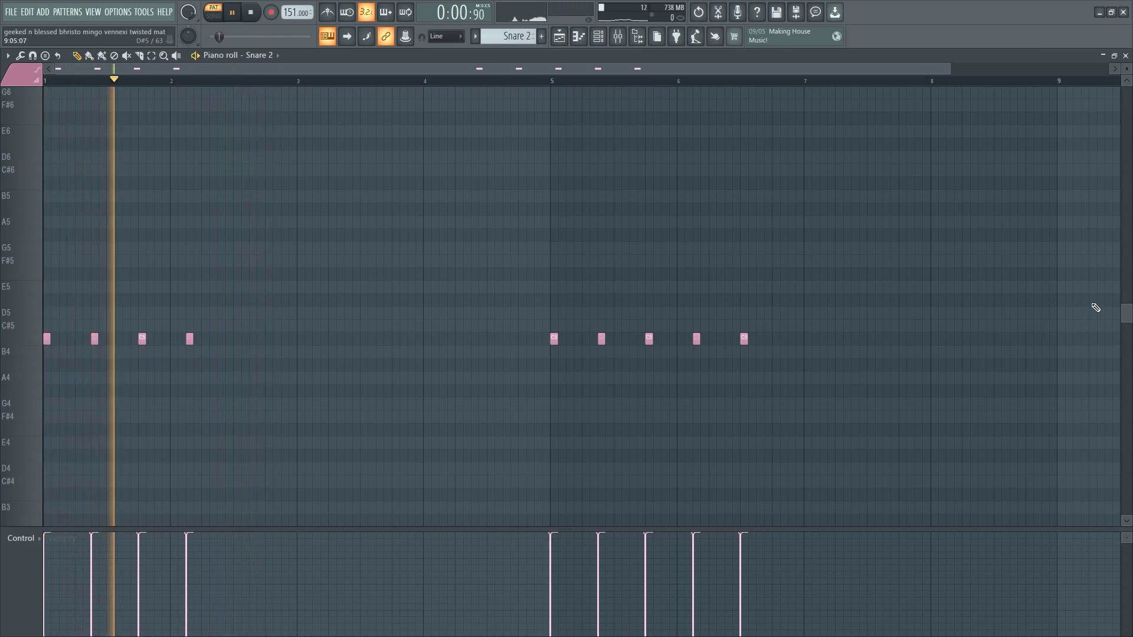
{"action": "key", "text": "space"}
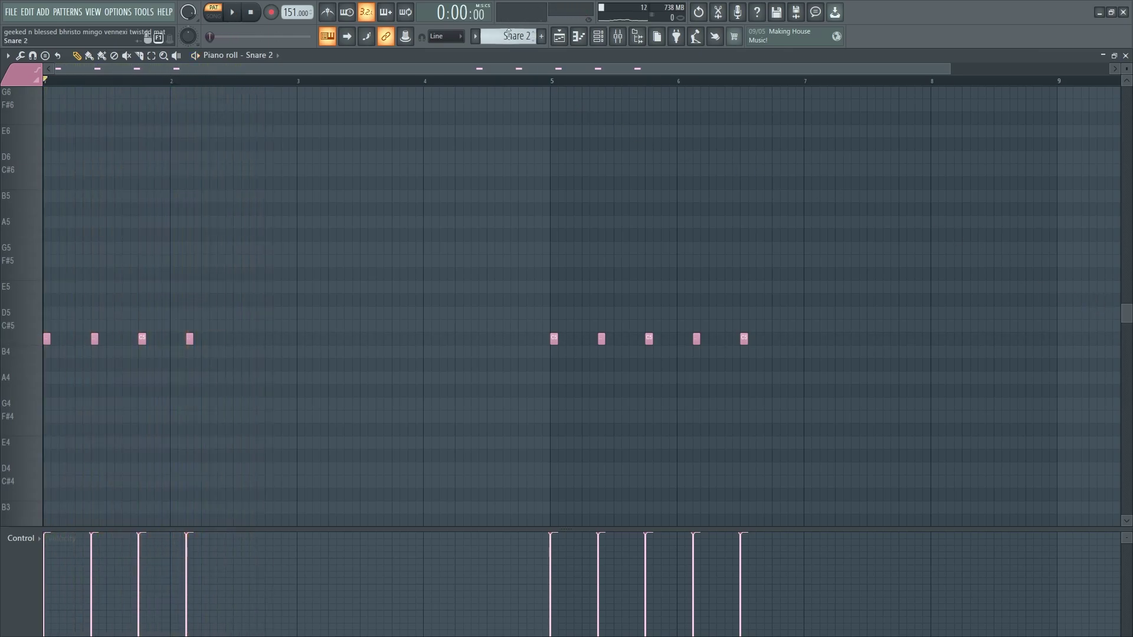
Review the Snare 3 pattern, jumping playback ahead to the second half of bar 7 to hear its final hits
{"action": "scroll", "coordinate": [508, 36], "scroll_direction": "down", "scroll_amount": 1}
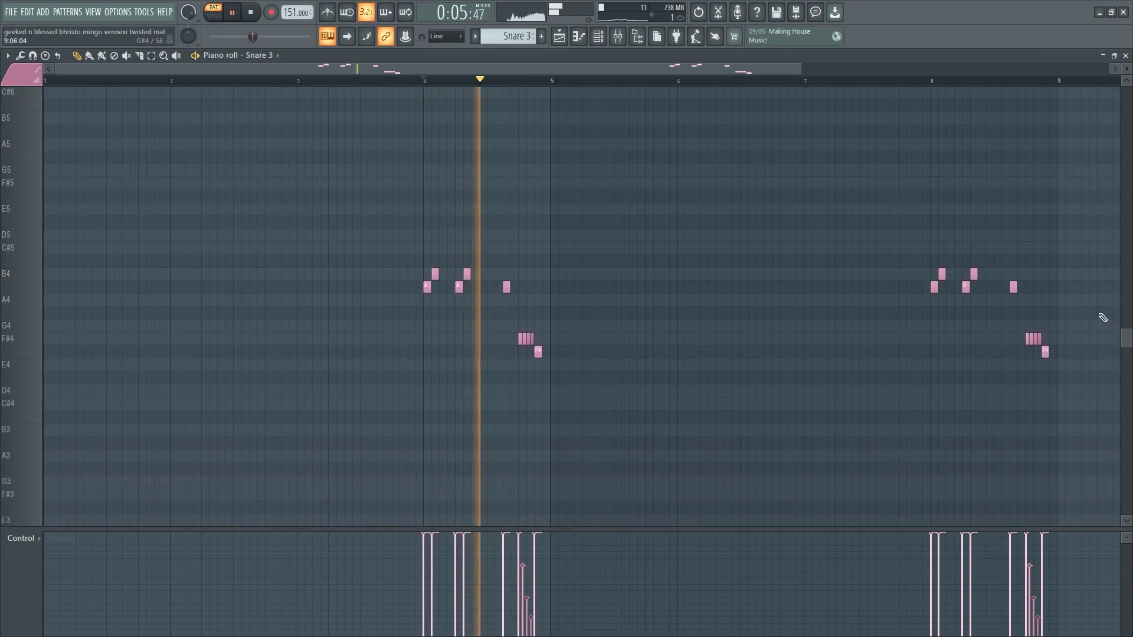
{"action": "left_click", "coordinate": [894, 80]}
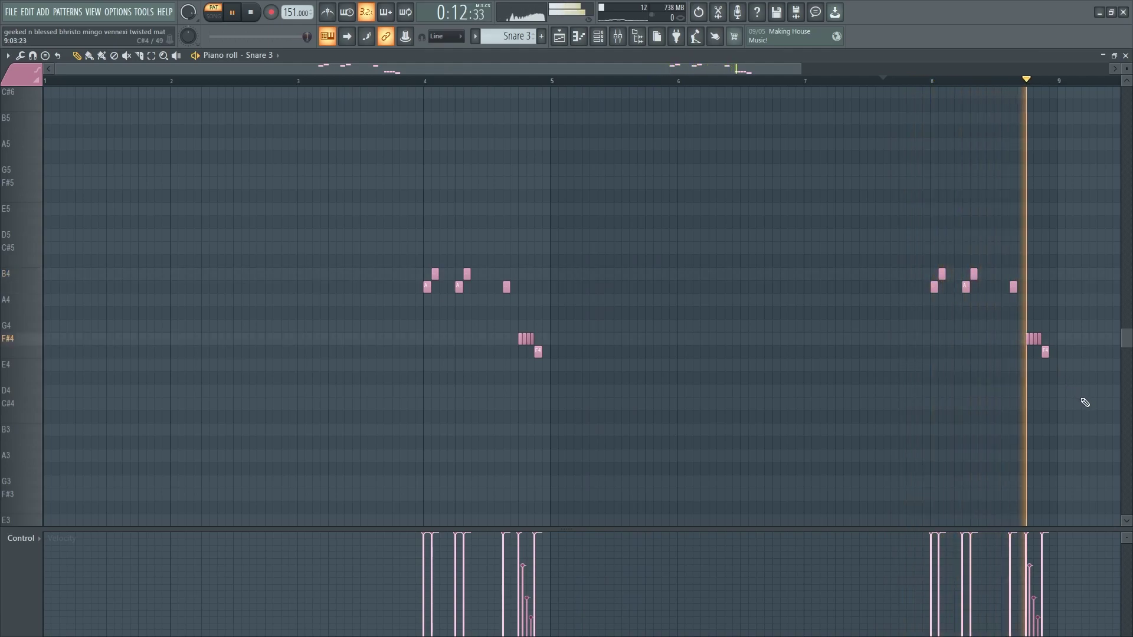
{"action": "key", "text": "space"}
Play the Open Hat pattern and the Hihat pattern in turn in the piano roll, and stop playback
{"action": "scroll", "coordinate": [514, 36], "scroll_direction": "down", "scroll_amount": 1}
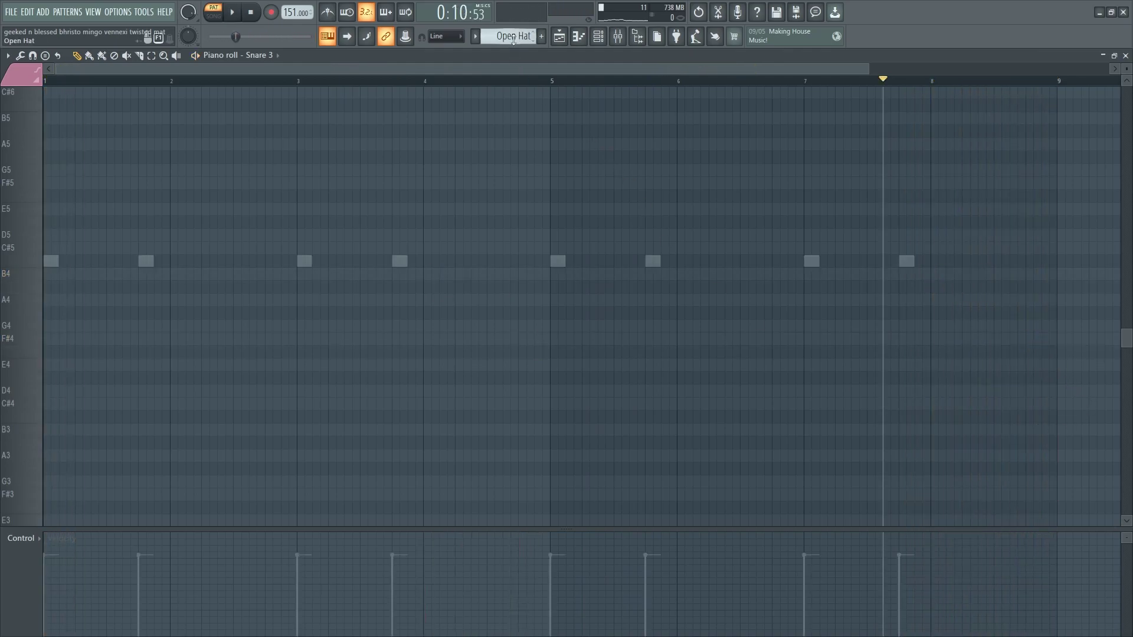
{"action": "key", "text": "space"}
{"action": "scroll", "coordinate": [1084, 298], "scroll_direction": "up", "scroll_amount": 1}
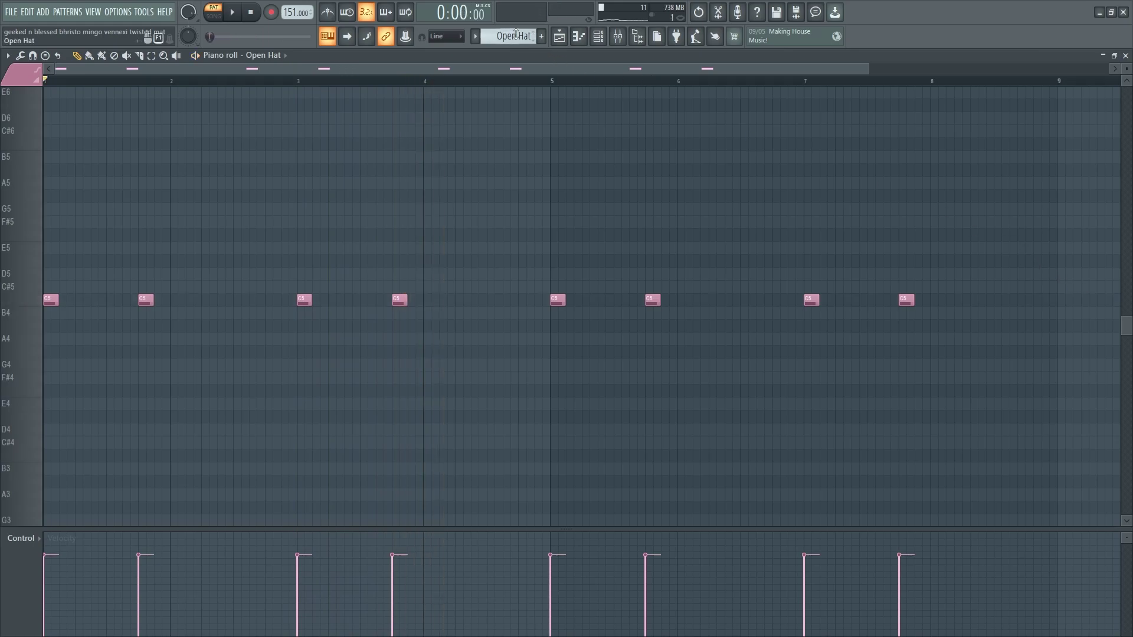
{"action": "scroll", "coordinate": [516, 35], "scroll_direction": "up", "scroll_amount": 1}
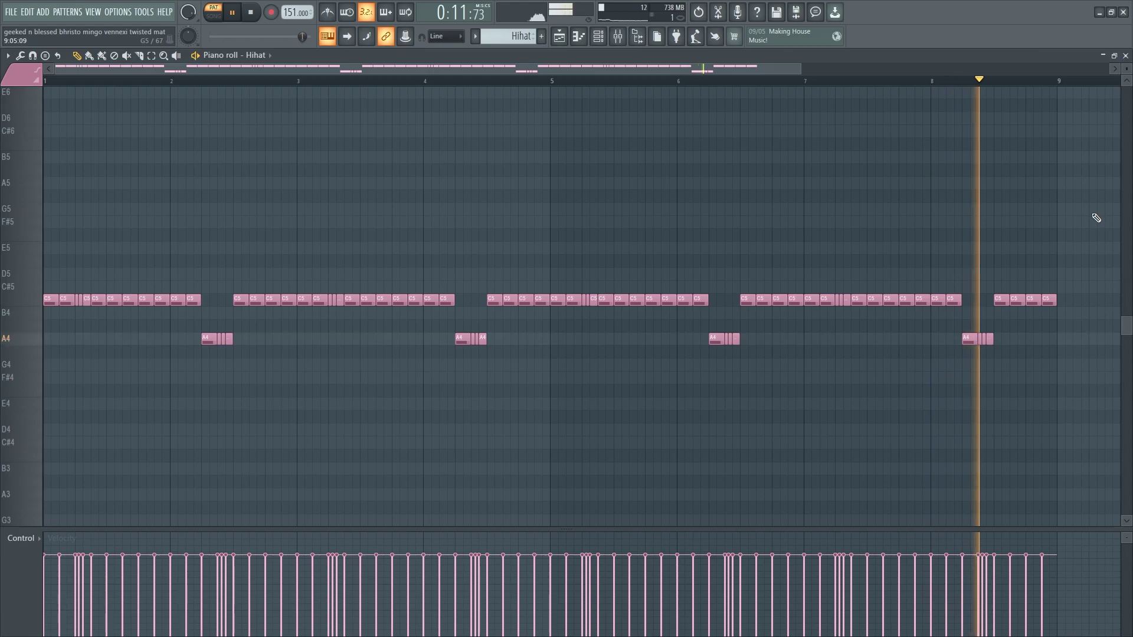
{"action": "key", "text": "space"}
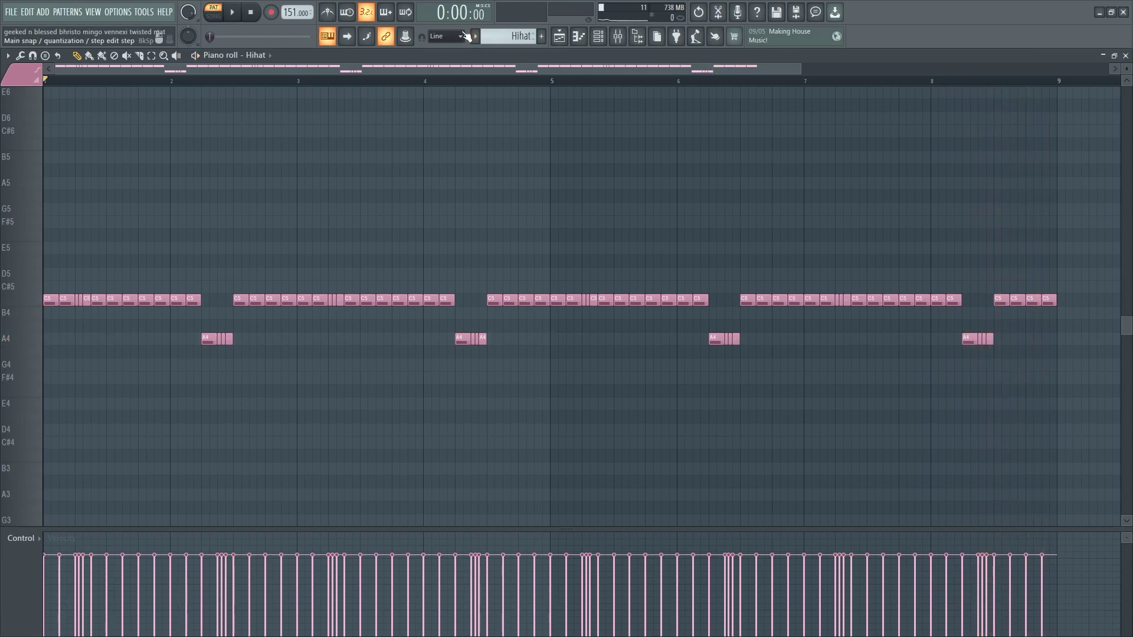
Switch to the Triangle pattern and channel and play its notes in the piano roll
{"action": "scroll", "coordinate": [499, 34], "scroll_direction": "down", "scroll_amount": 1}
{"action": "scroll", "coordinate": [275, 55], "scroll_direction": "down", "scroll_amount": 3}
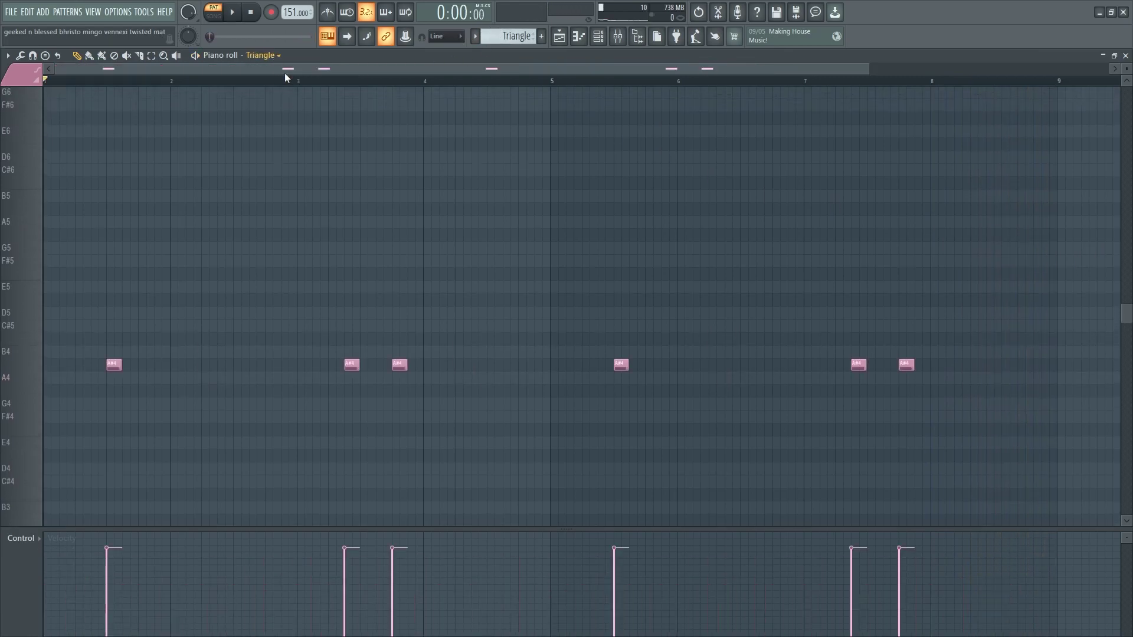
{"action": "key", "text": "space"}
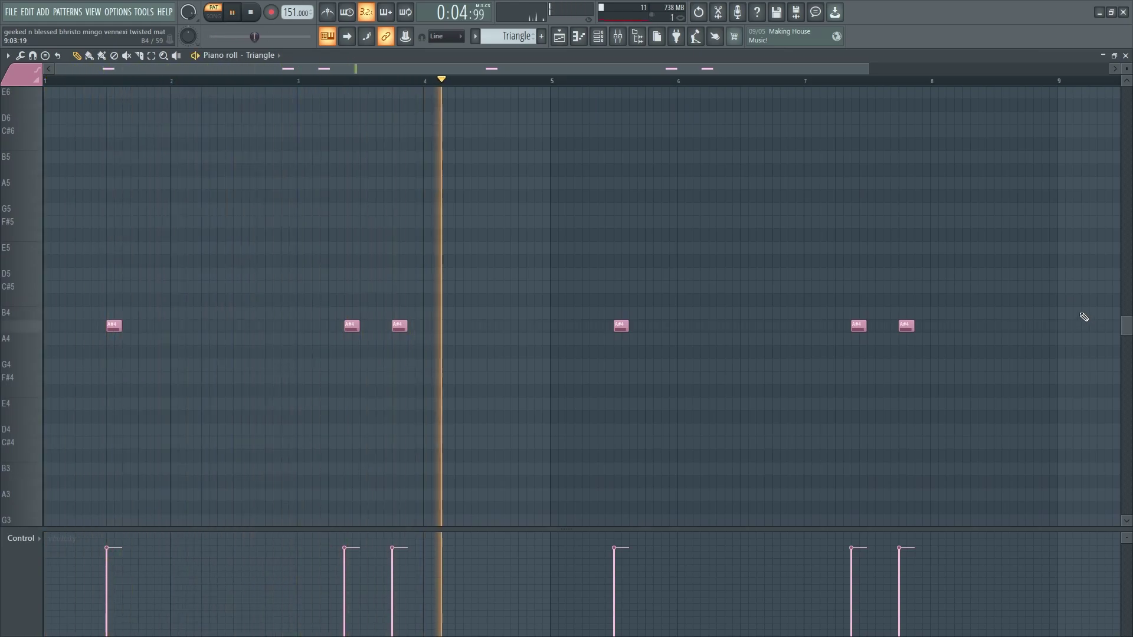
Switch to the 808 pattern and channel, review its notes during playback and stop
{"action": "scroll", "coordinate": [515, 39], "scroll_direction": "down", "scroll_amount": 1}
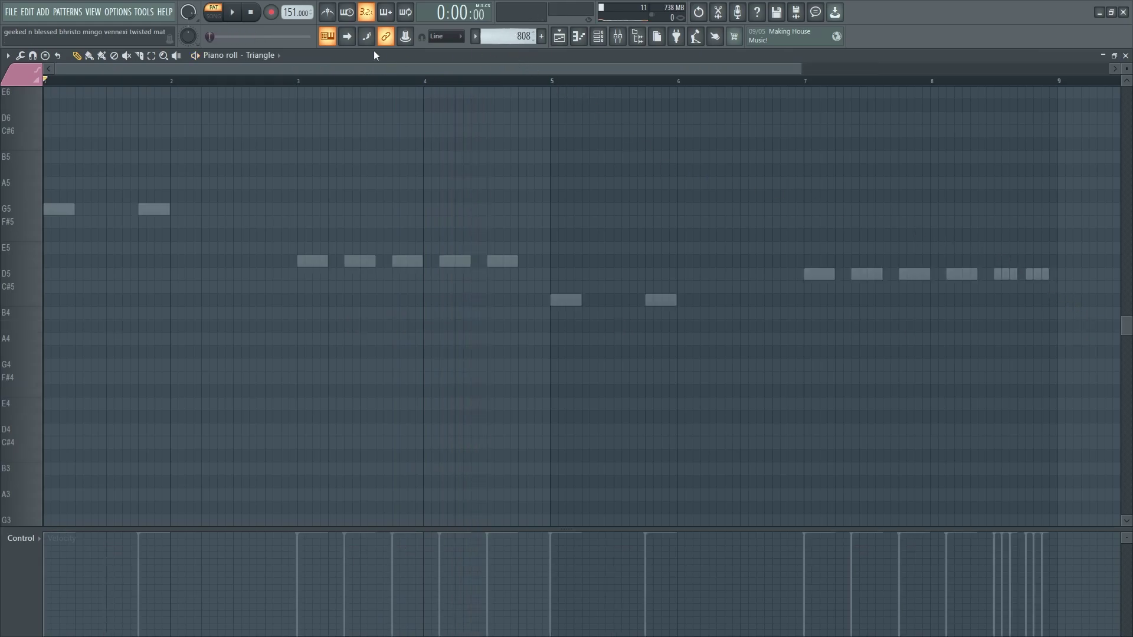
{"action": "left_click", "coordinate": [284, 62]}
{"action": "scroll", "coordinate": [1115, 285], "scroll_direction": "up", "scroll_amount": 2}
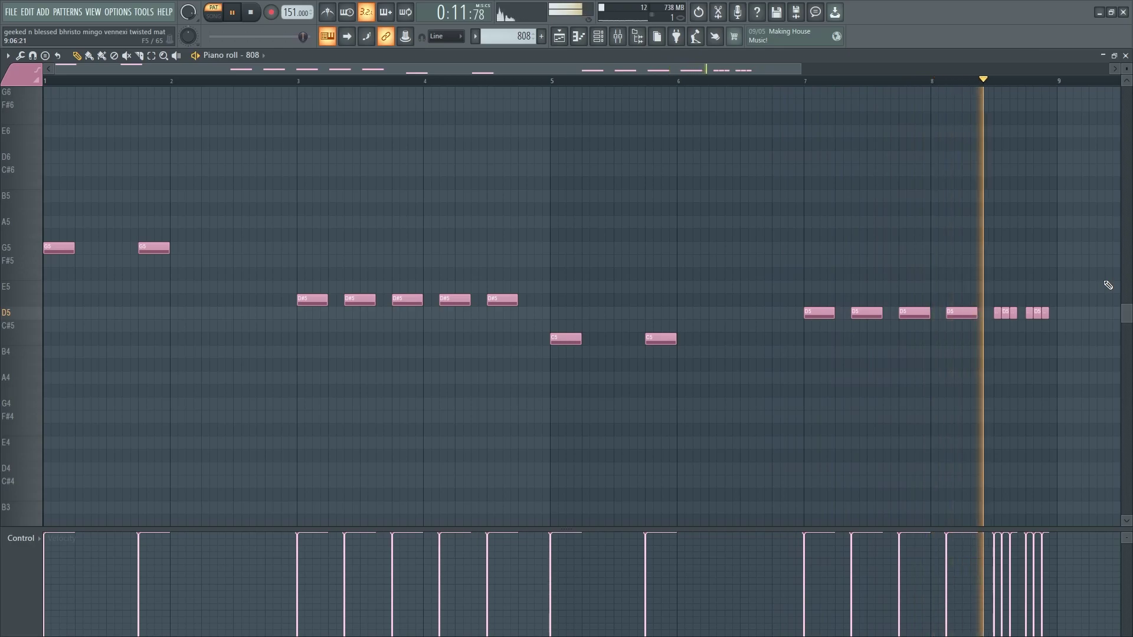
{"action": "key", "text": "space"}
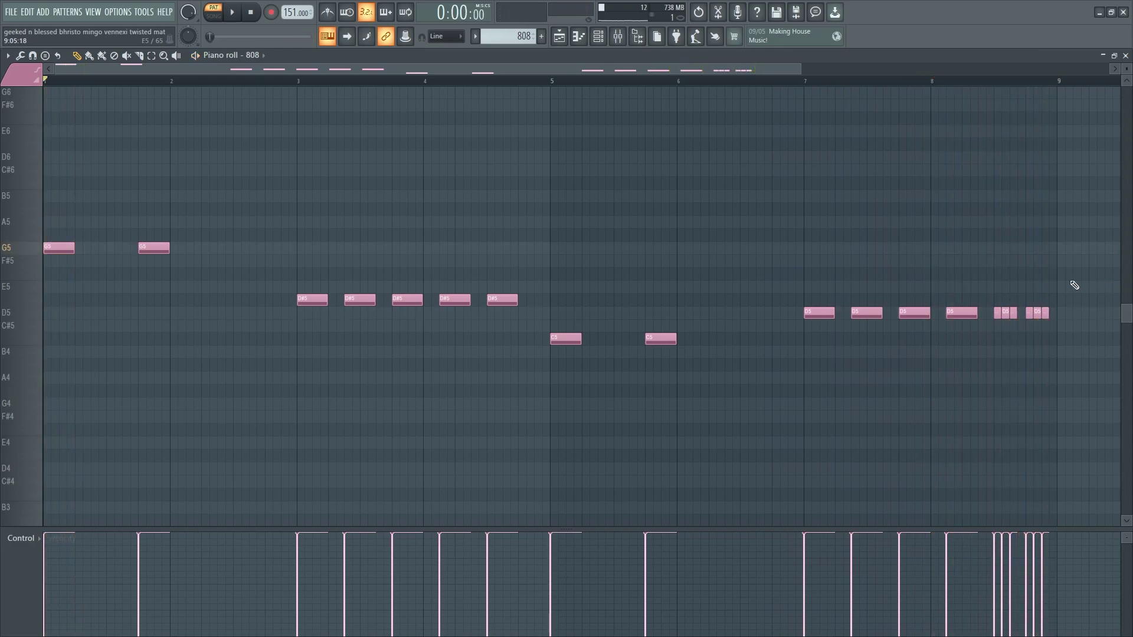
Switch to the 808 2 pattern and channel, play its notes through and stop
{"action": "scroll", "coordinate": [512, 40], "scroll_direction": "down", "scroll_amount": 1}
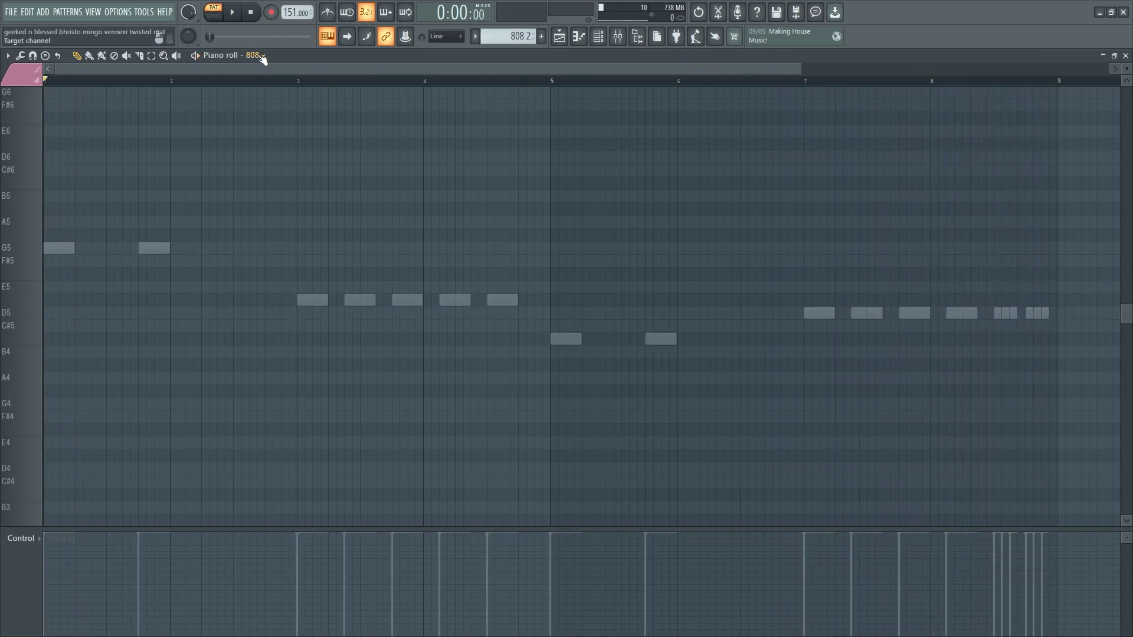
{"action": "scroll", "coordinate": [261, 58], "scroll_direction": "down", "scroll_amount": 1}
{"action": "key", "text": "space"}
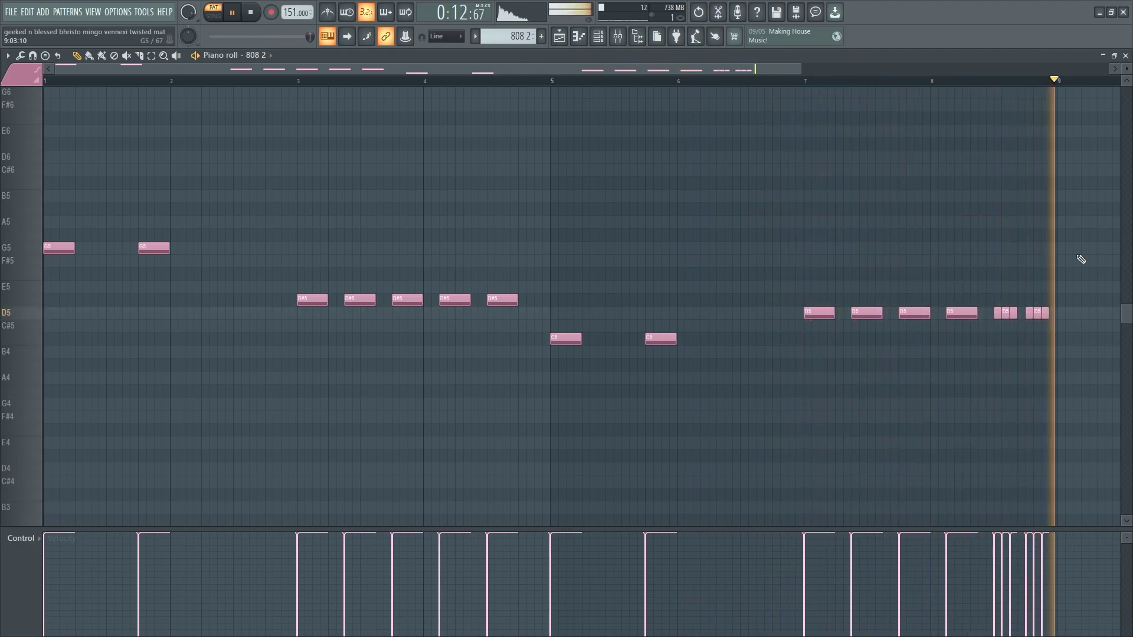
{"action": "key", "text": "space"}
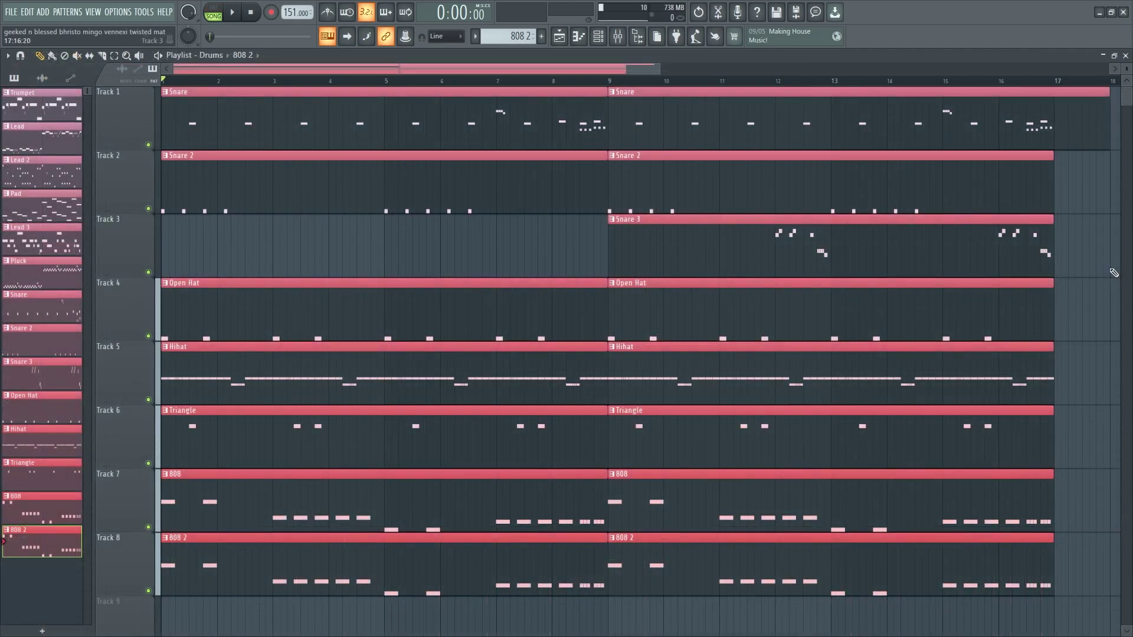
Play the Drums arrangement and the complete Remake arrangement from the start in the playlist
{"action": "key", "text": "space"}
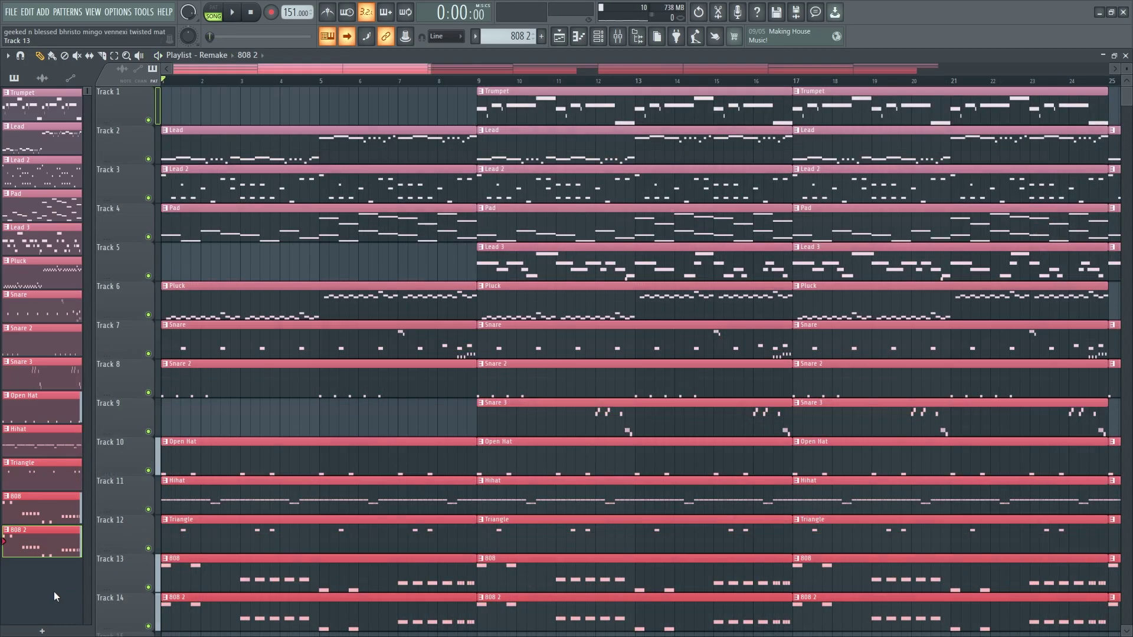
{"action": "key", "text": "space"}
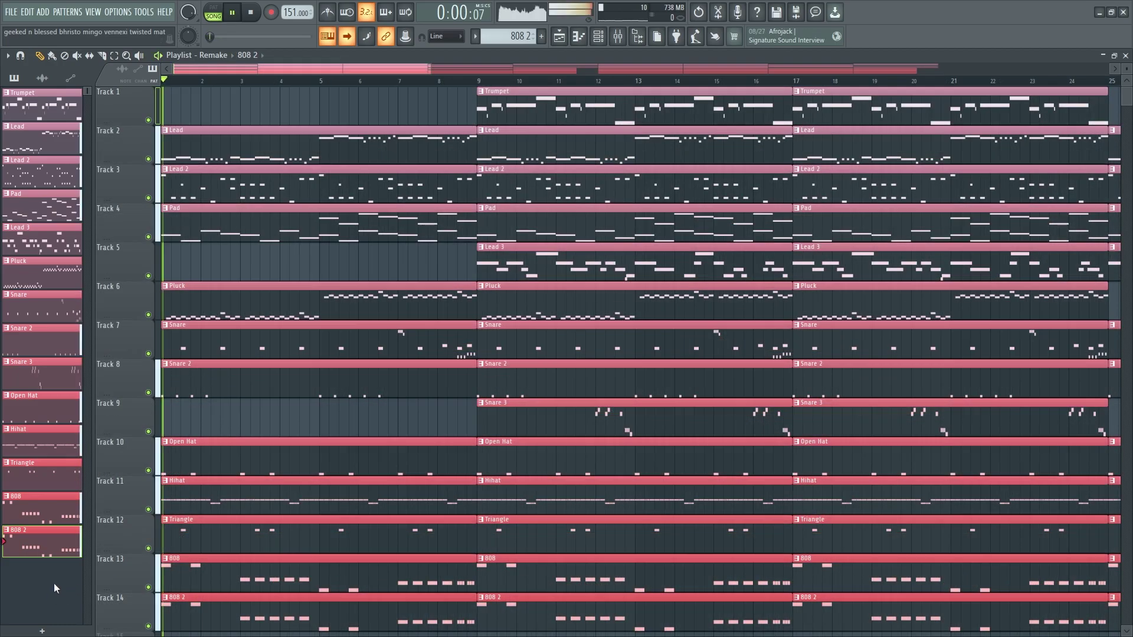